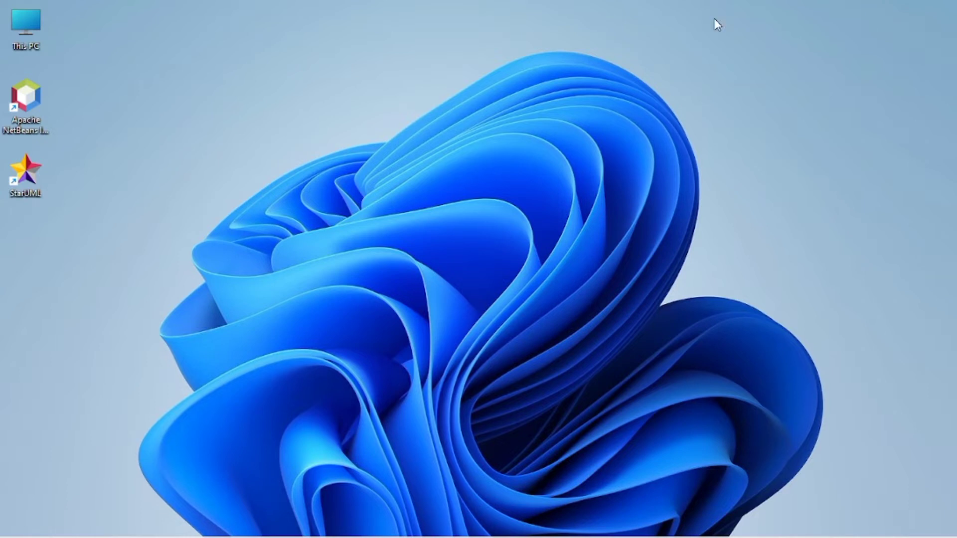
# Step: Open Chrome and search the web for "eclipse download"
pyautogui.moveTo(147, 534)
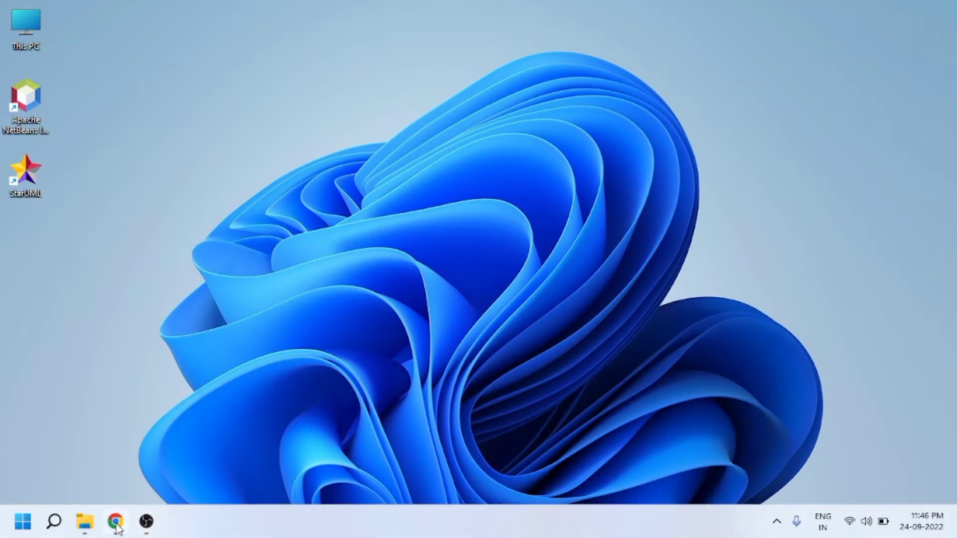
pyautogui.moveTo(115, 521)
pyautogui.click(117, 479)
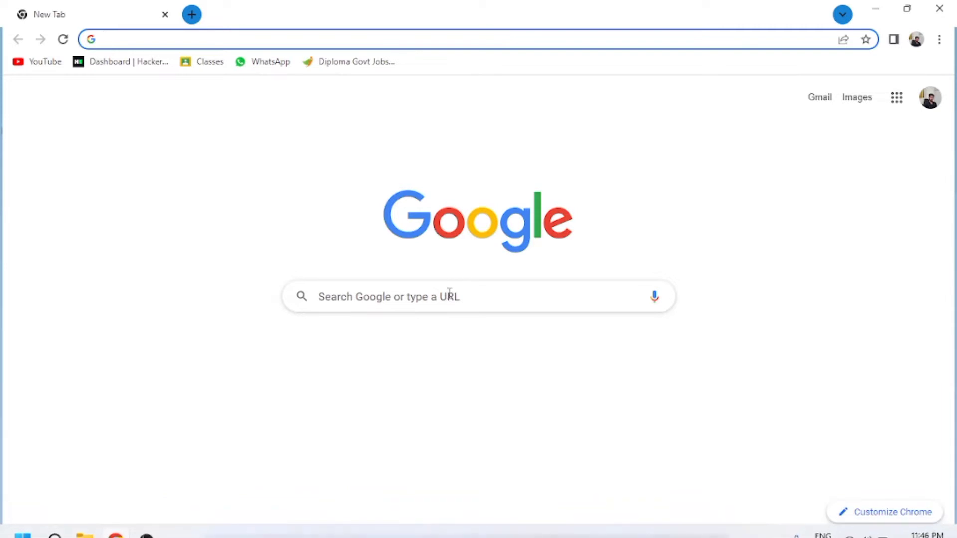
pyautogui.click(450, 296)
pyautogui.write('eclipse download')
pyautogui.press('Return')
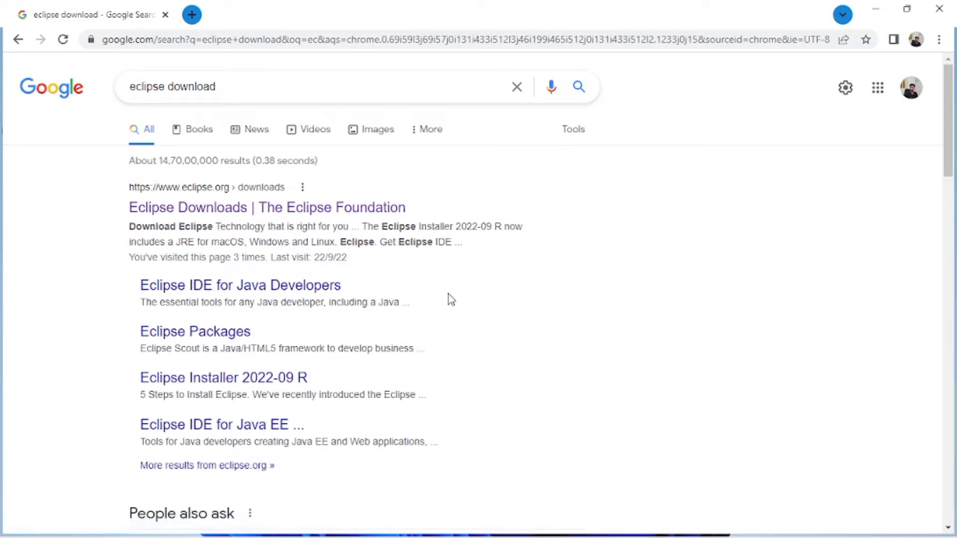
# Step: Start downloading the Eclipse IDE 2022-09 x86_64 installer from the official Eclipse downloads page
pyautogui.click(231, 210)
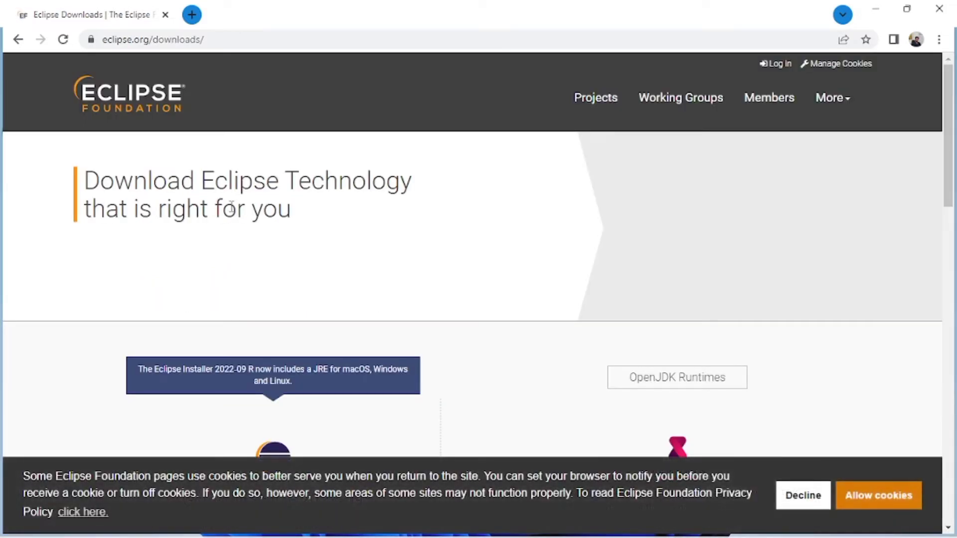
pyautogui.scroll(-2, 231, 210)
pyautogui.scroll(-3, 231, 210)
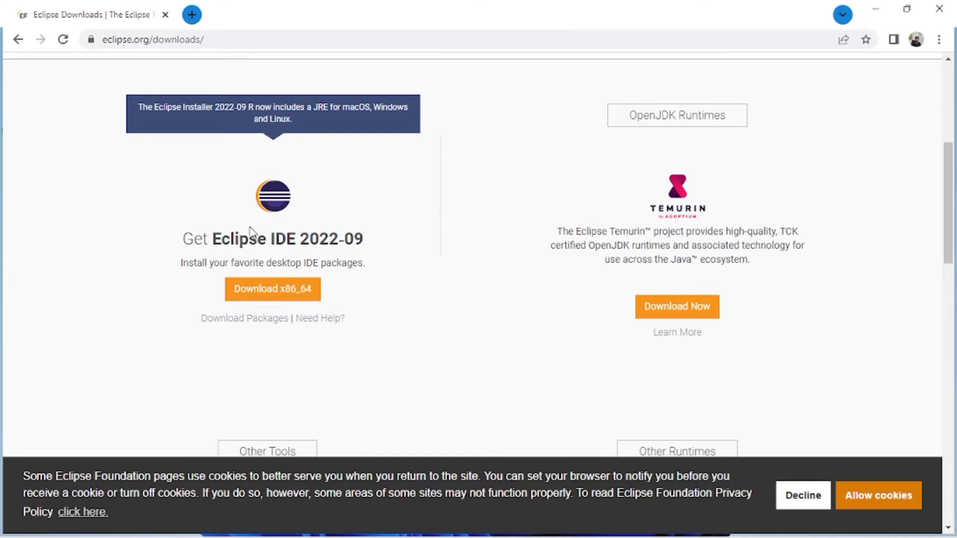
pyautogui.click(264, 292)
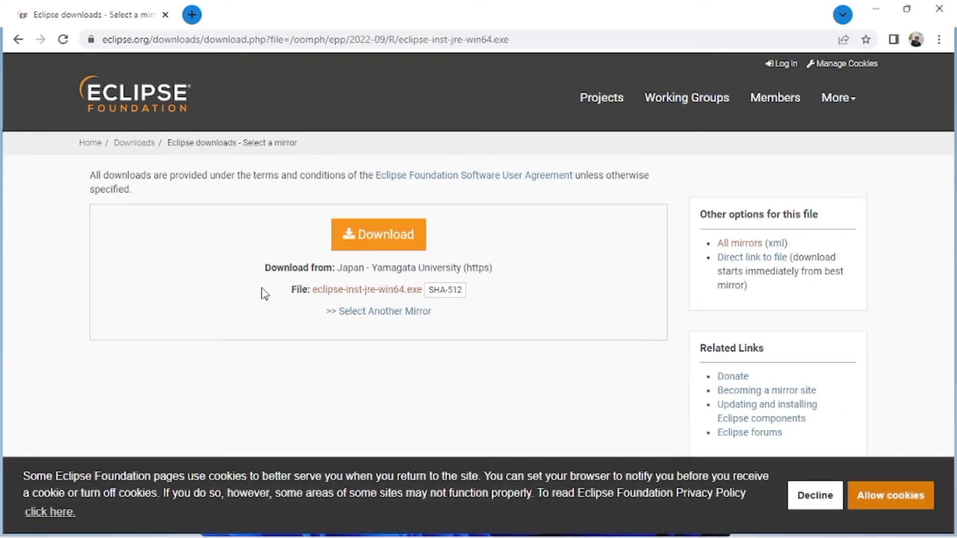
pyautogui.click(375, 248)
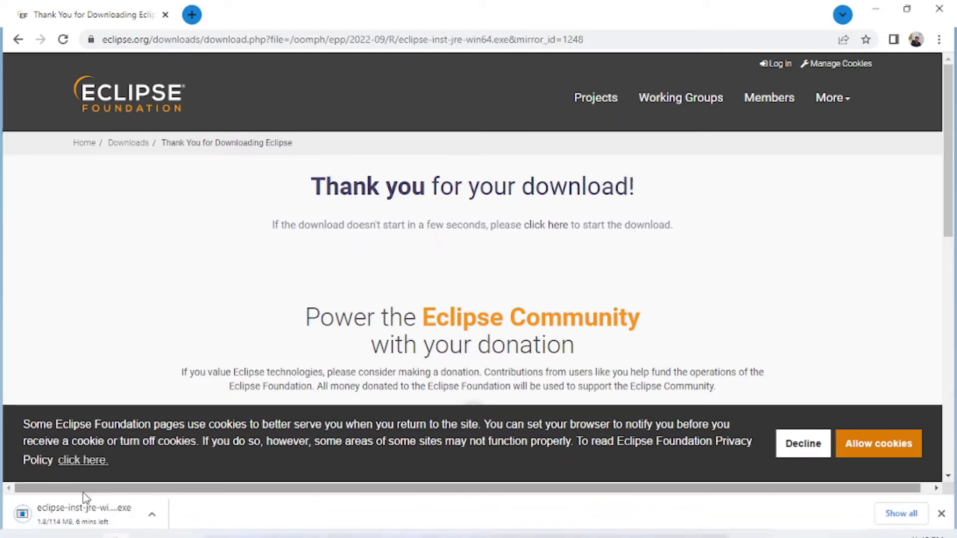
# Step: Cancel the running download of the Eclipse installer and minimise the browser
pyautogui.click(161, 516)
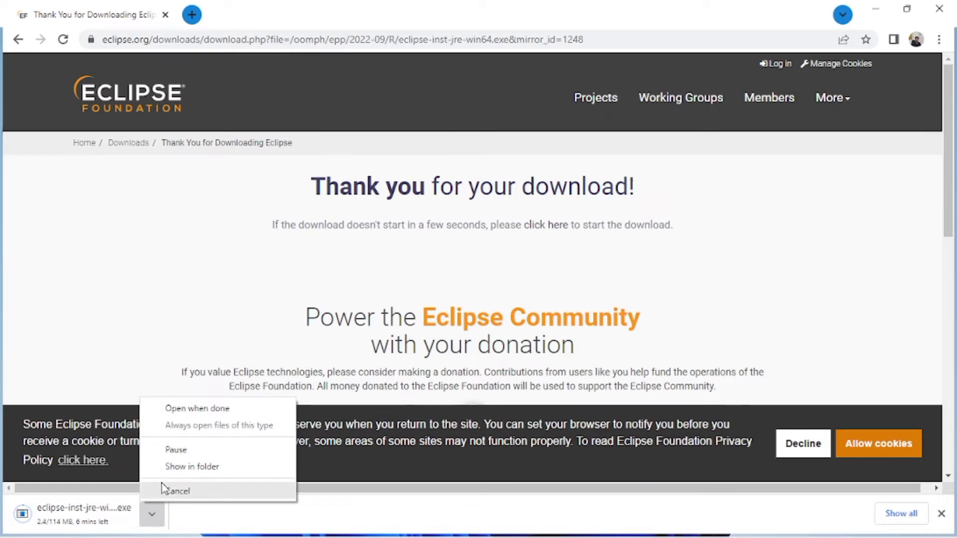
pyautogui.click(160, 491)
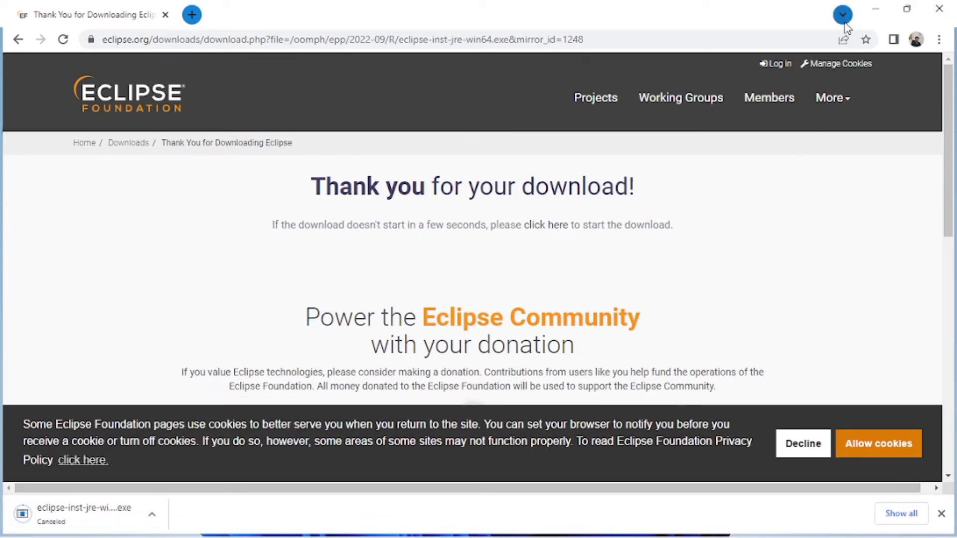
pyautogui.click(886, 7)
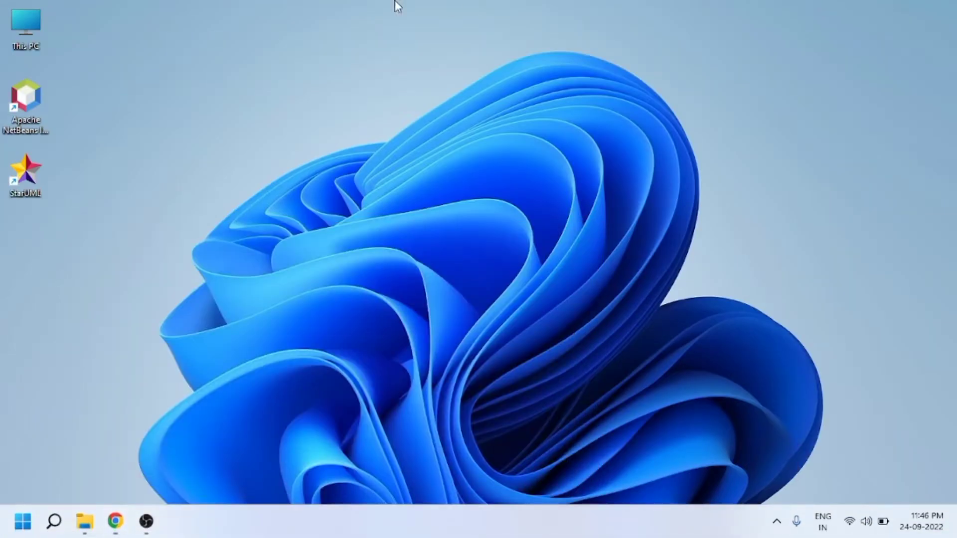
# Step: Run eclipse-inst-jre-win64 from the Downloads folder and minimise the file window
pyautogui.doubleClick(23, 15)
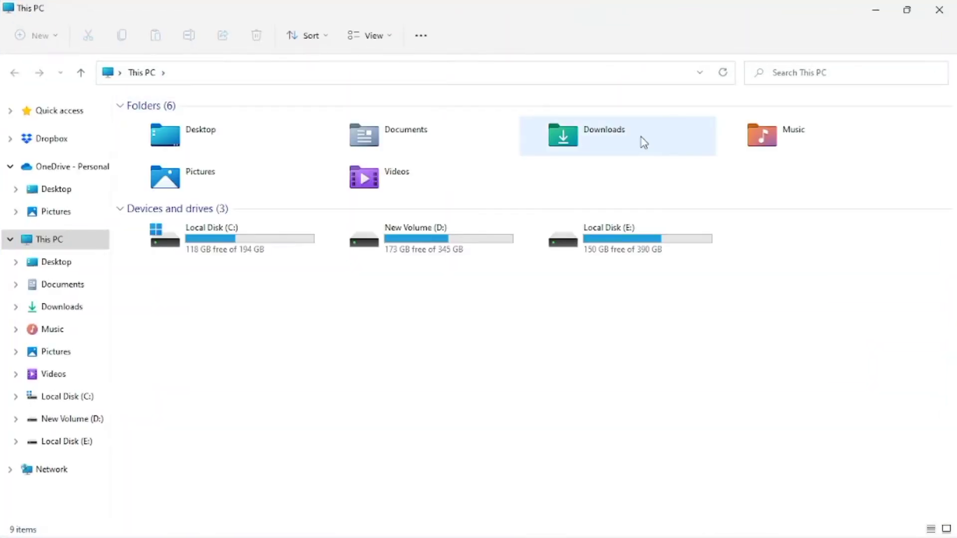
pyautogui.click(637, 144)
pyautogui.doubleClick(637, 145)
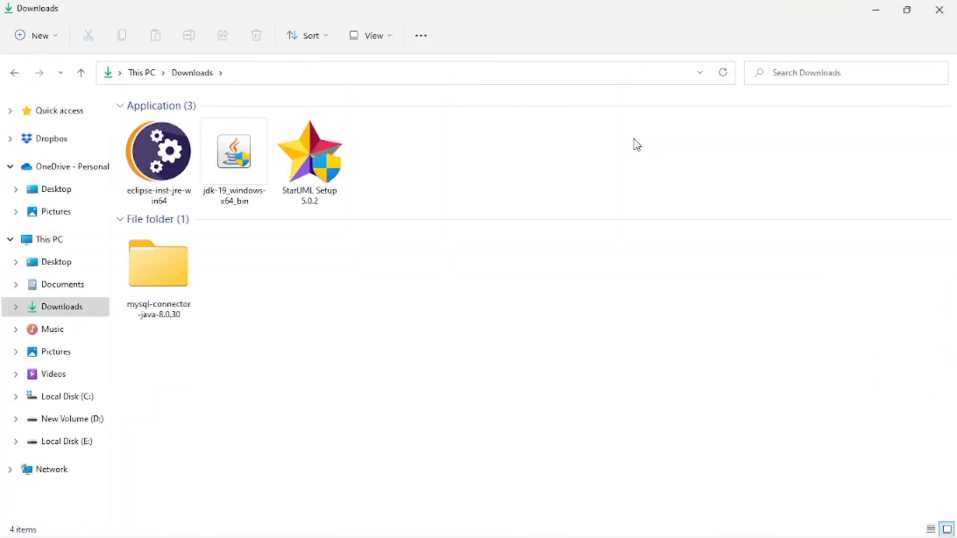
pyautogui.doubleClick(187, 170)
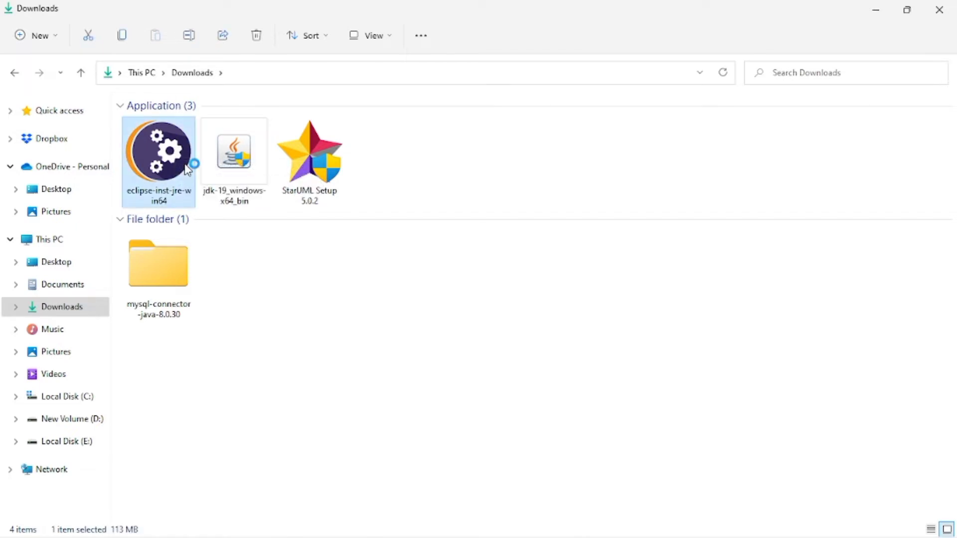
pyautogui.click(876, 8)
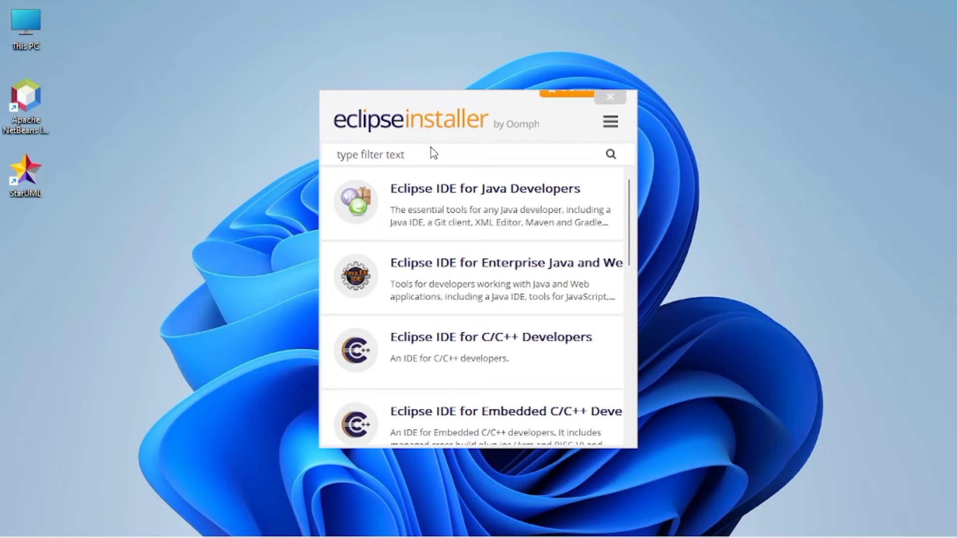
# Step: Look through the installer's package list and choose Eclipse IDE for Java Developers
pyautogui.click(634, 314)
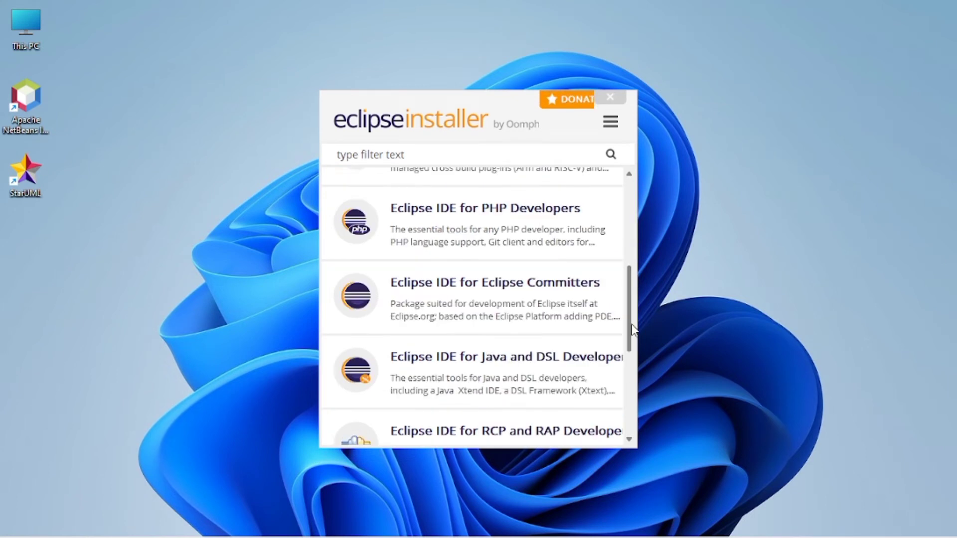
pyautogui.click(632, 379)
pyautogui.click(630, 241)
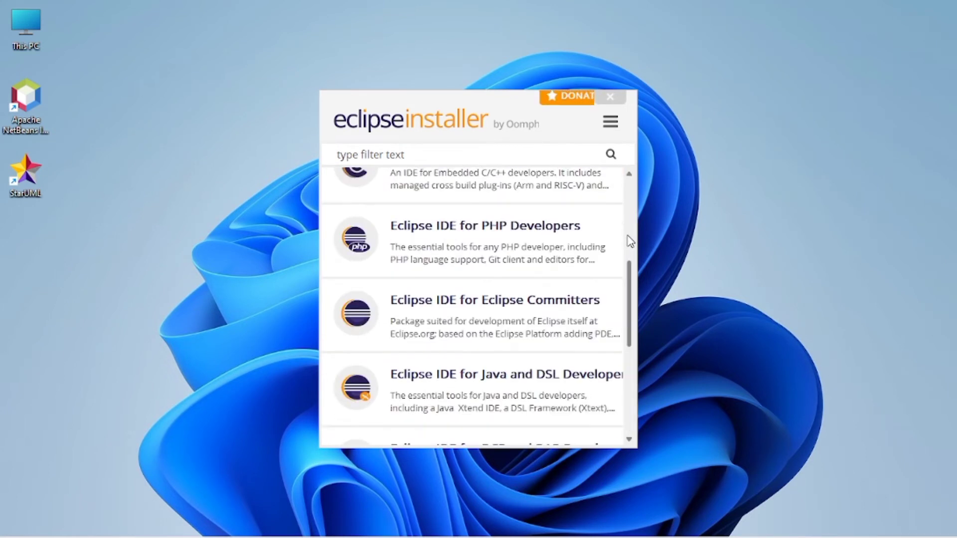
pyautogui.click(626, 208)
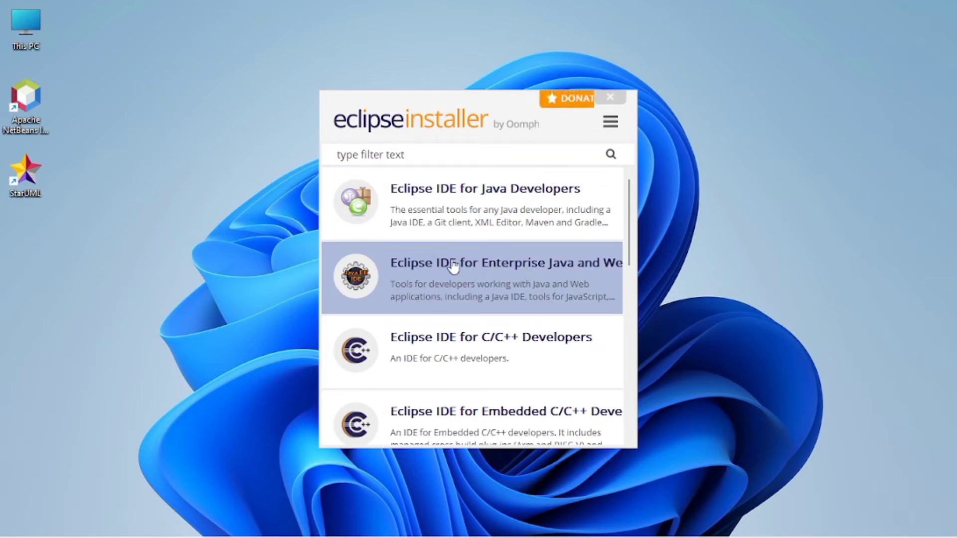
pyautogui.click(421, 210)
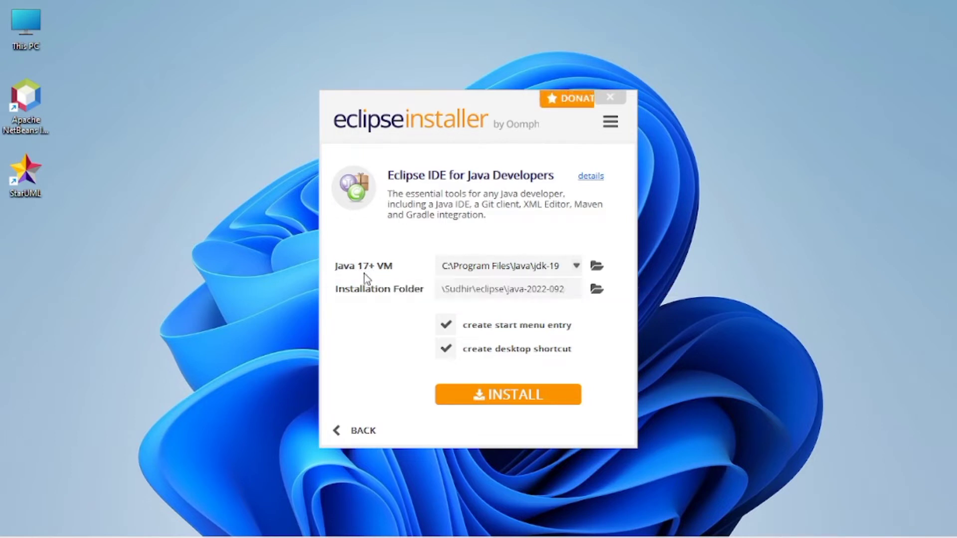
# Step: Check the available Java VMs, keep C:\Program Files\Java\jdk-19, and install Eclipse IDE for Java Developers
pyautogui.press('Tab')
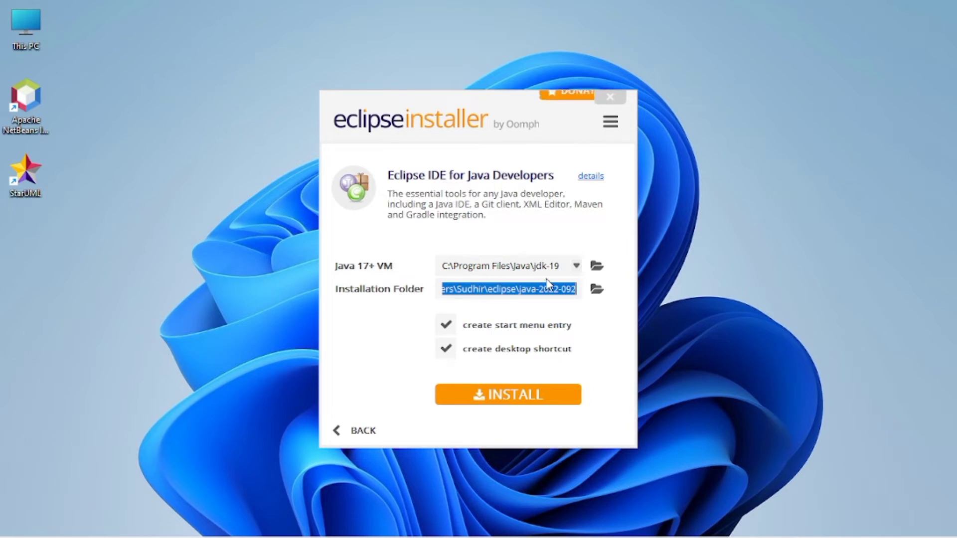
pyautogui.click(563, 266)
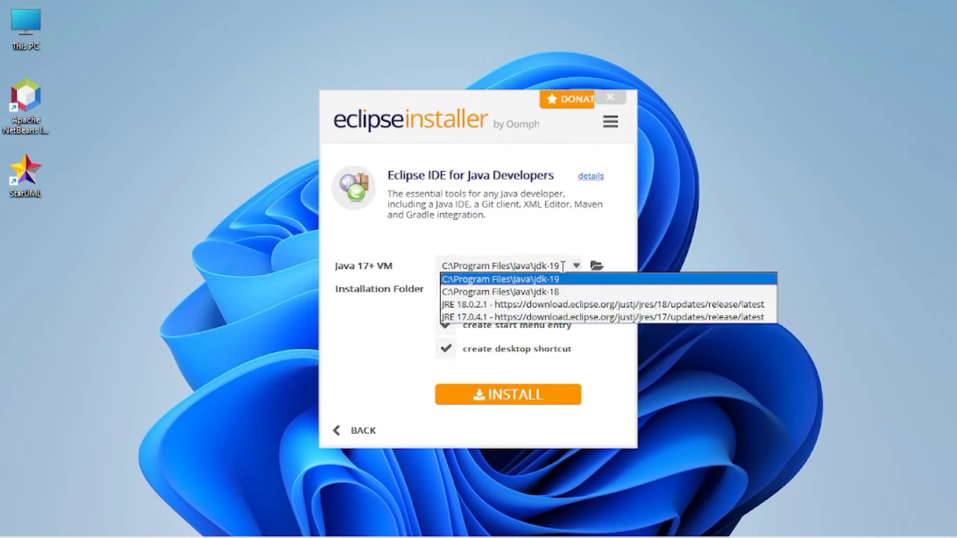
pyautogui.click(522, 248)
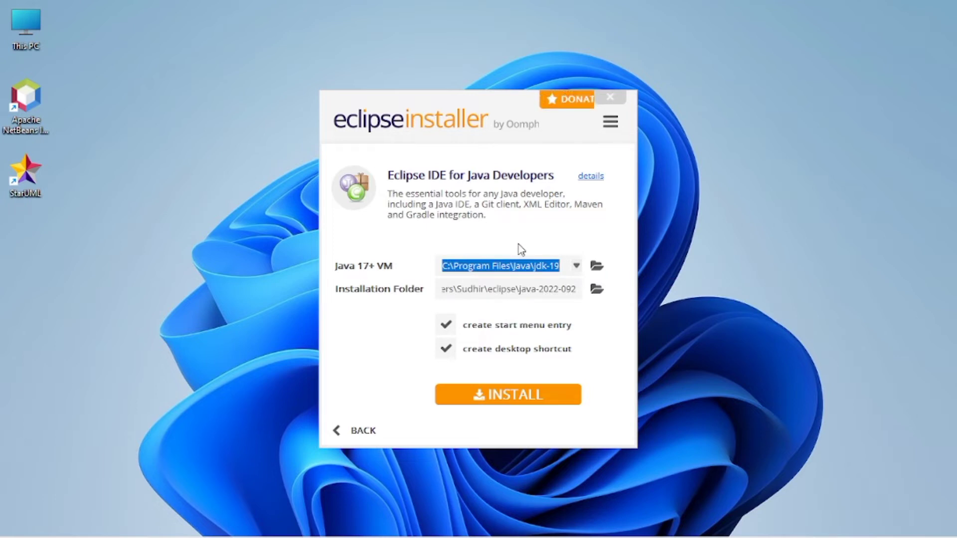
pyautogui.click(494, 401)
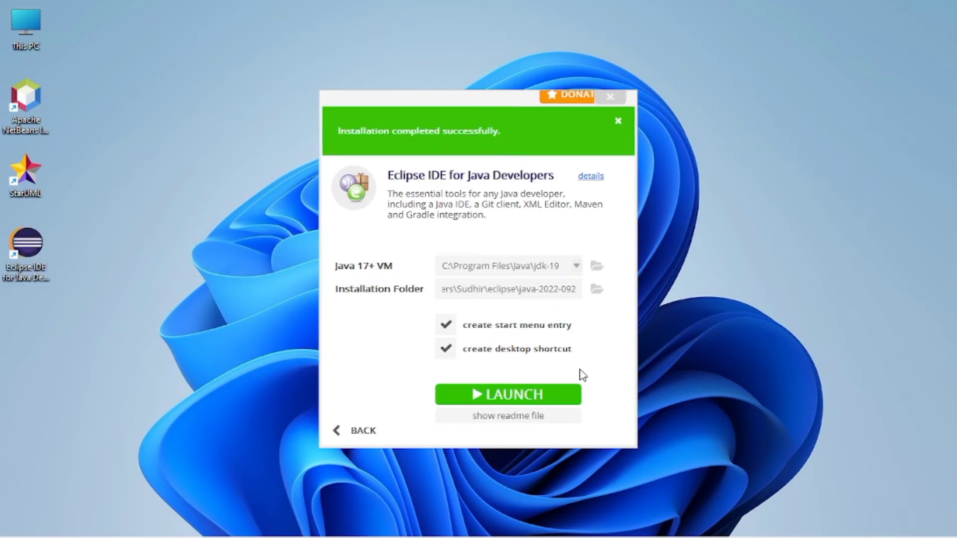
# Step: Launch the installed Eclipse IDE with the default eclipse-workspace directory and close the installer
pyautogui.click(510, 391)
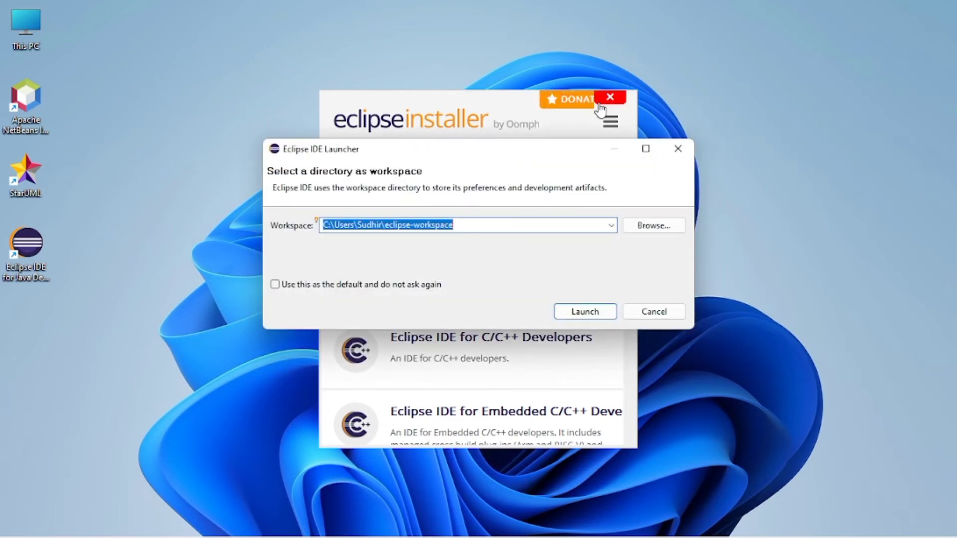
pyautogui.click(607, 99)
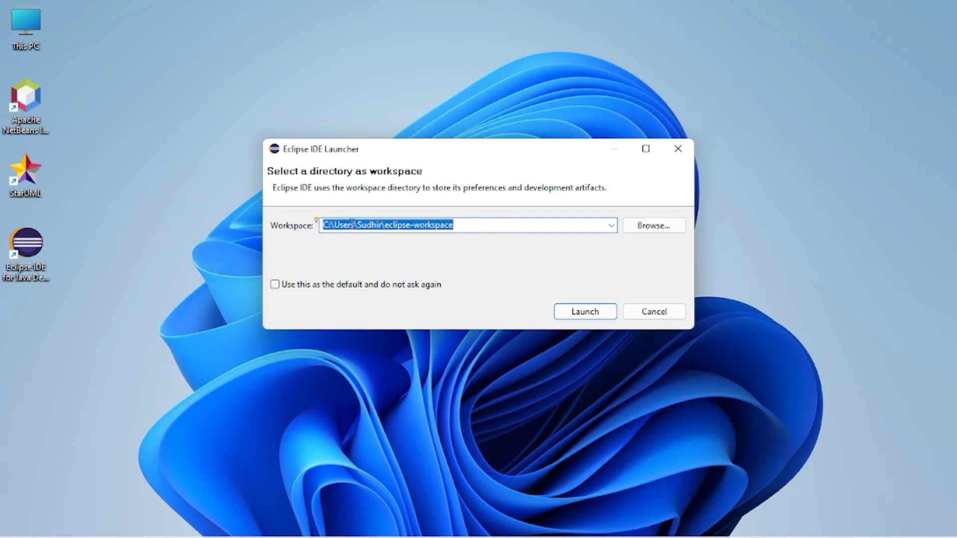
pyautogui.click(314, 287)
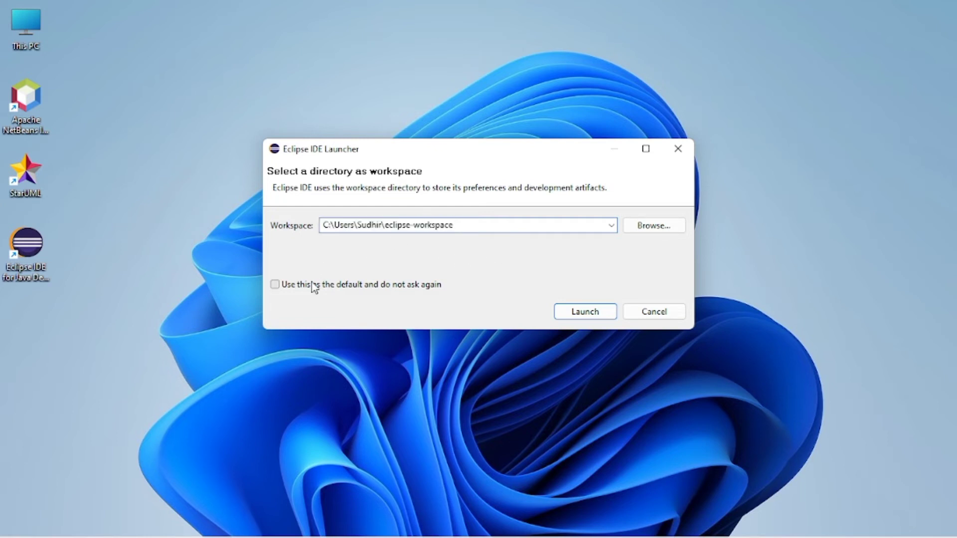
pyautogui.click(314, 287)
pyautogui.click(585, 311)
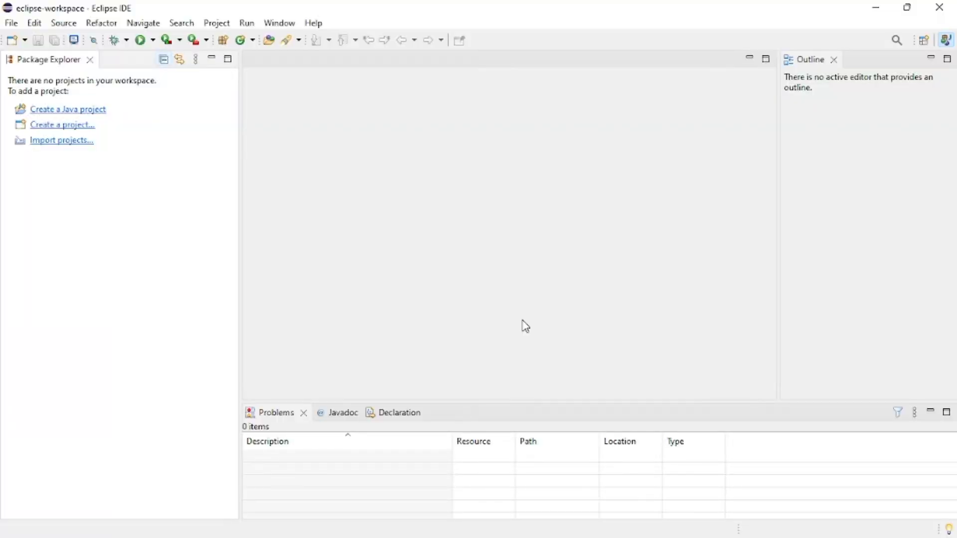
# Step: Create a Java project named "Code Learning" with the default settings
pyautogui.click(64, 109)
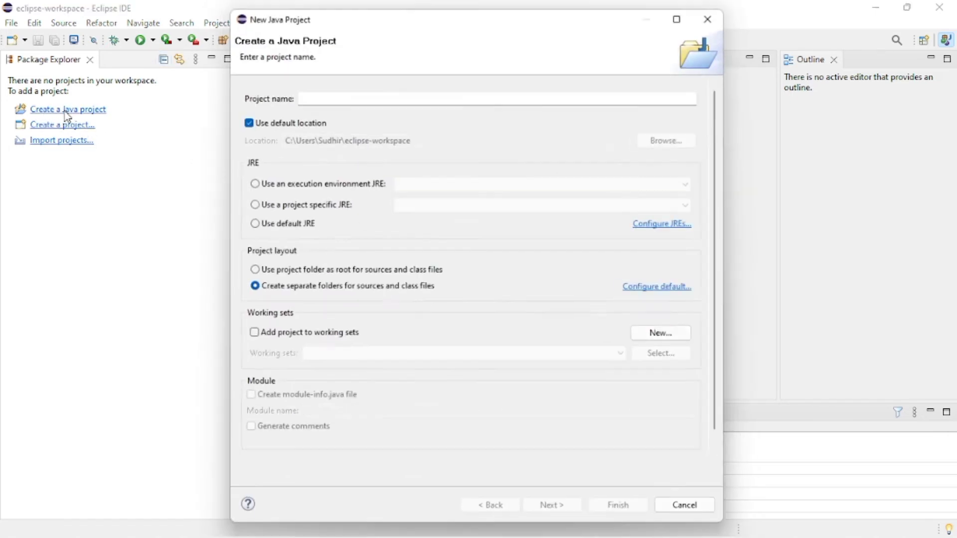
pyautogui.write('Code')
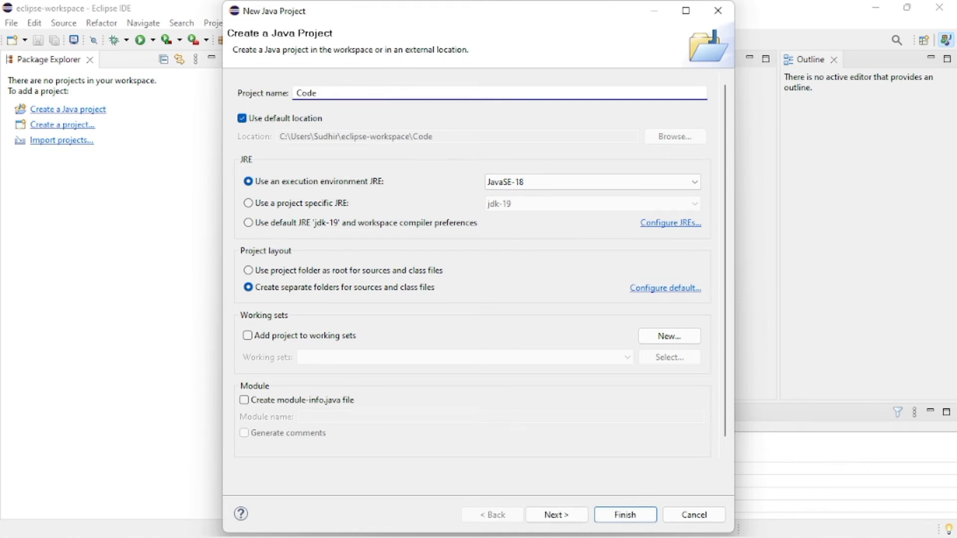
pyautogui.write(' Learning')
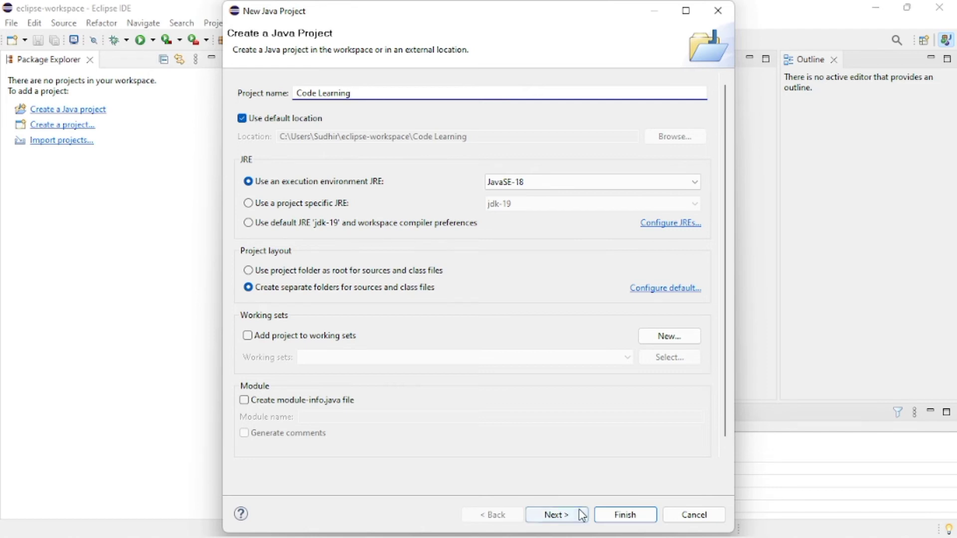
pyautogui.click(610, 519)
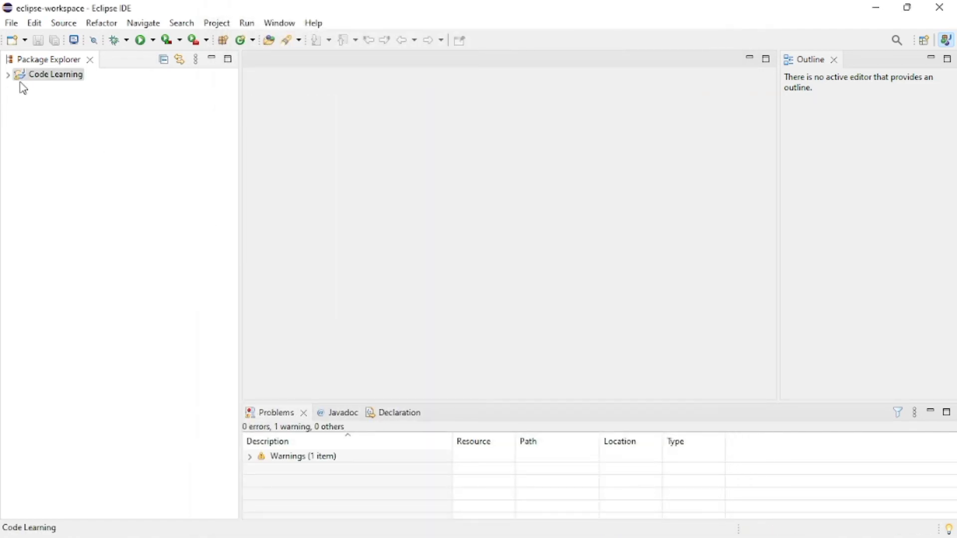
# Step: Create a public class named CodeLearning in the project's src folder, including the public static void main(String[] args) method stub
pyautogui.click(8, 75)
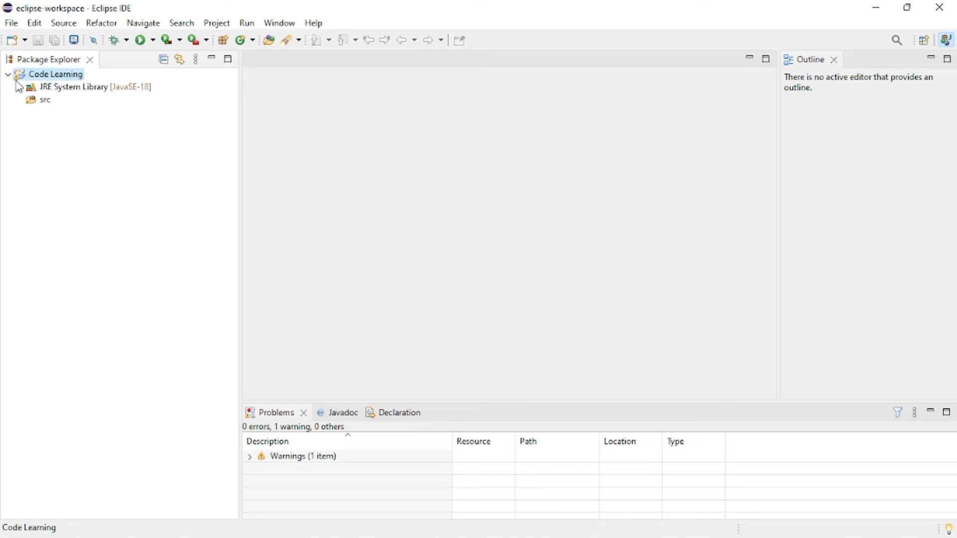
pyautogui.click(41, 101)
pyautogui.rightClick(41, 100)
pyautogui.moveTo(81, 108)
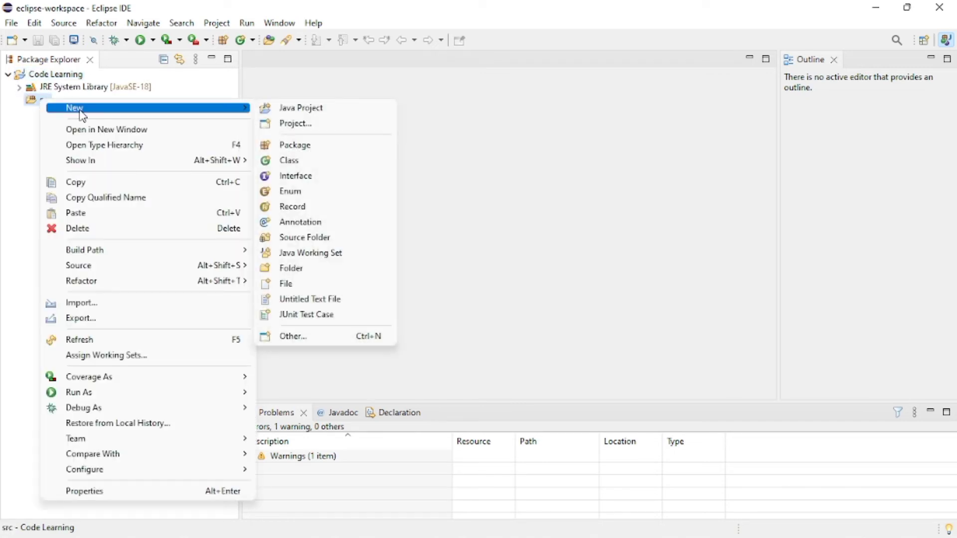
pyautogui.click(317, 161)
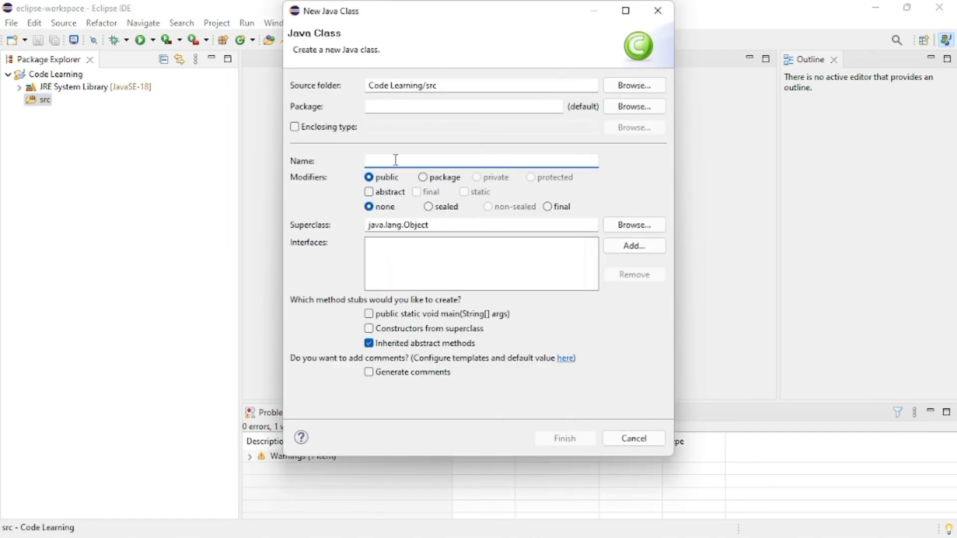
pyautogui.write('Cod')
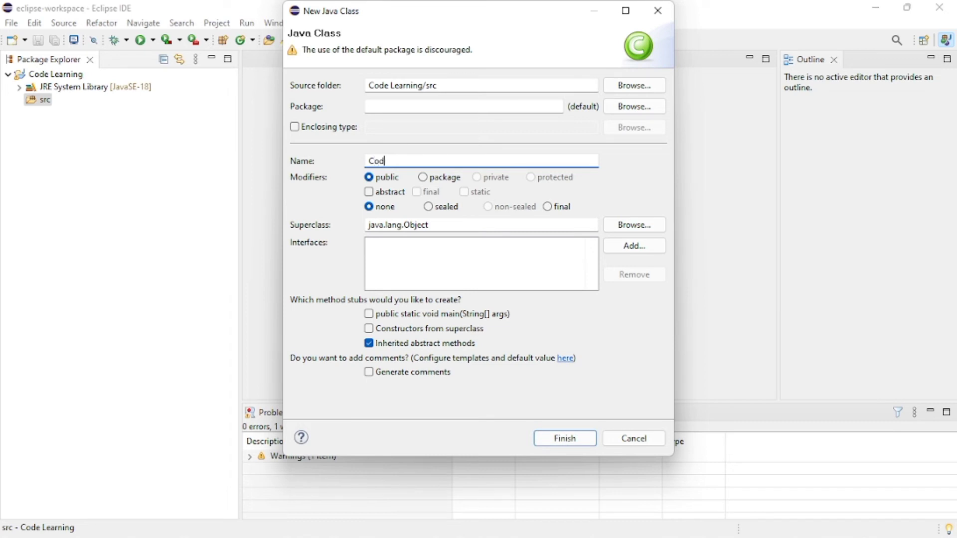
pyautogui.write('eLeas')
pyautogui.write('rning')
pyautogui.click(421, 315)
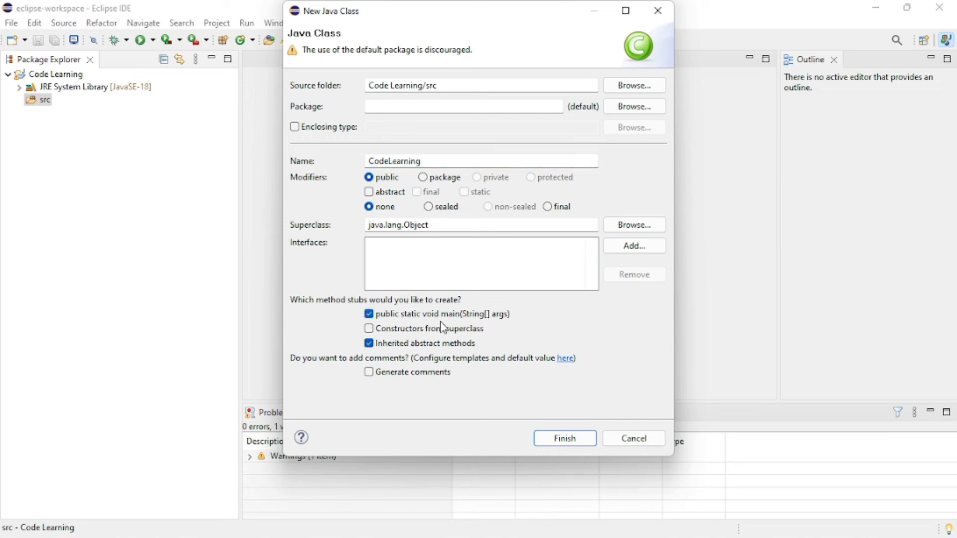
pyautogui.click(571, 438)
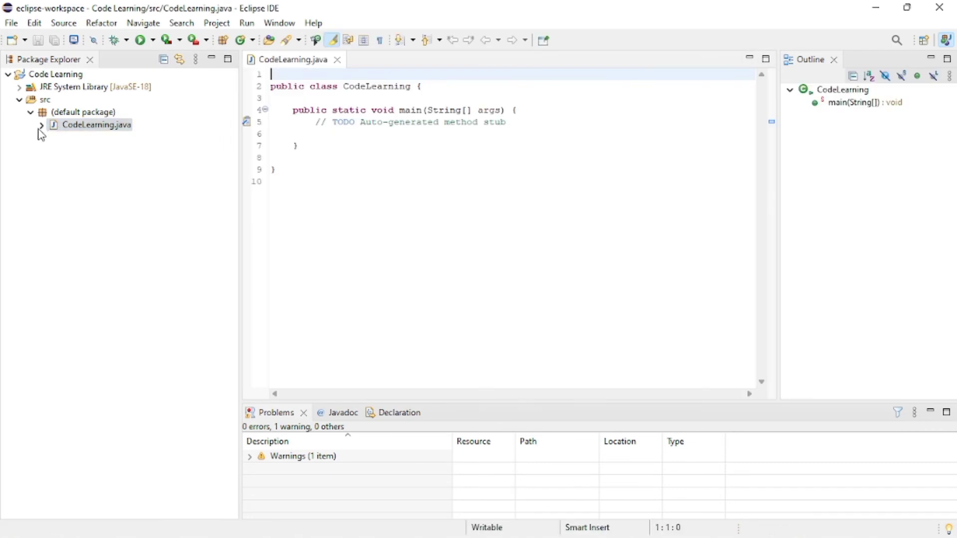
# Step: Insert a System.out.print statement on the empty line inside the main method, using the code completion proposals
pyautogui.click(340, 137)
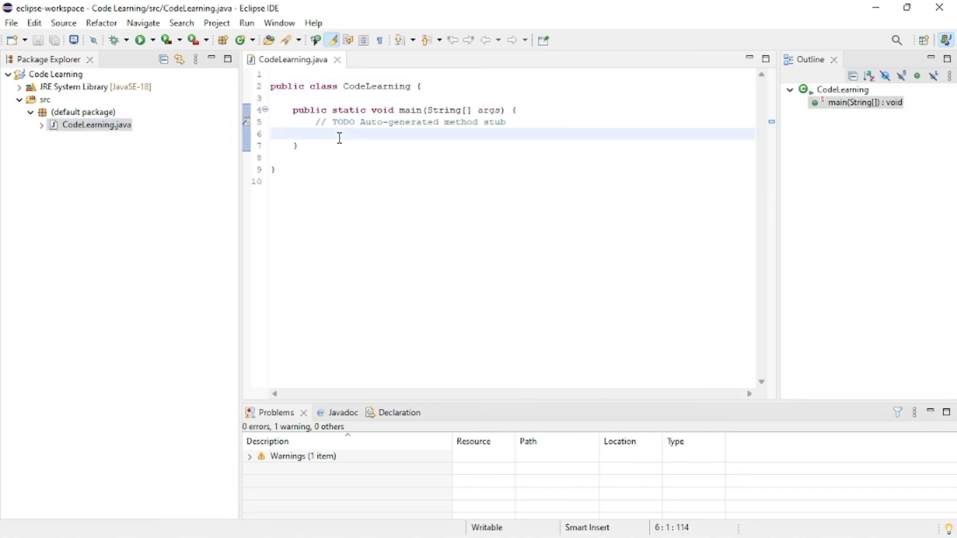
pyautogui.write('Sy')
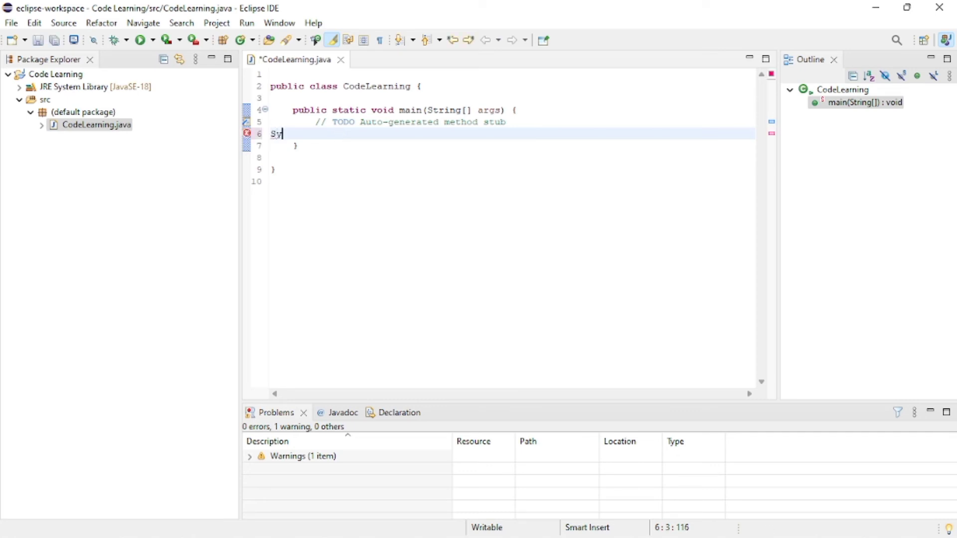
pyautogui.write('st')
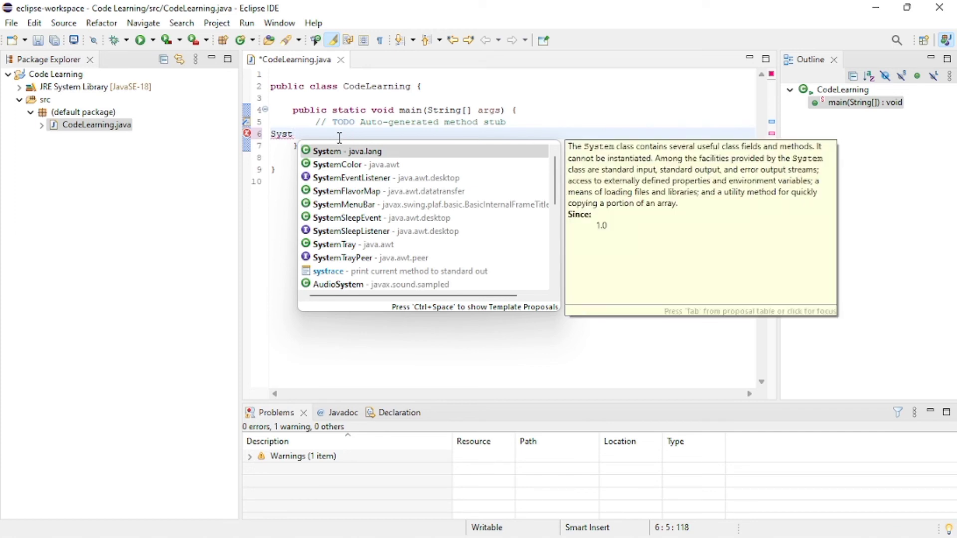
pyautogui.press('Return')
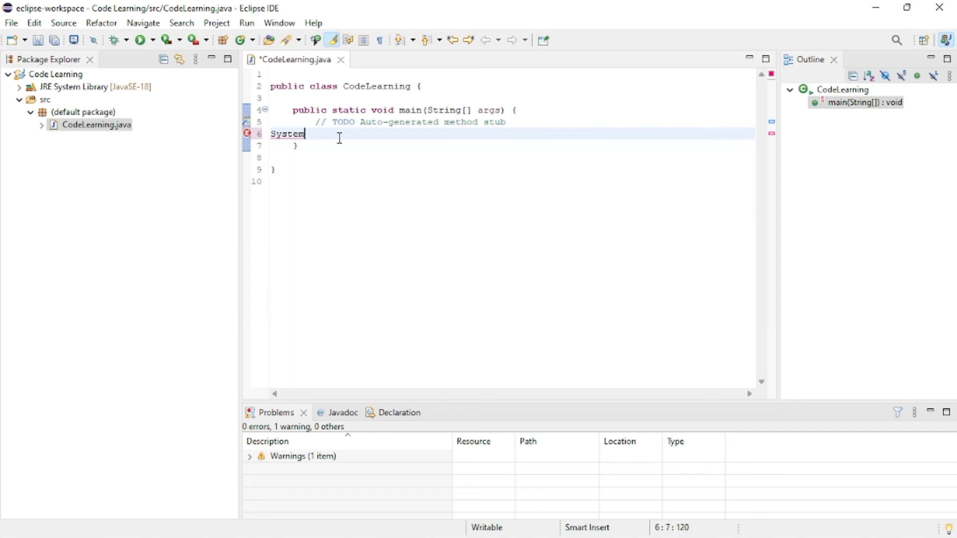
pyautogui.write('.')
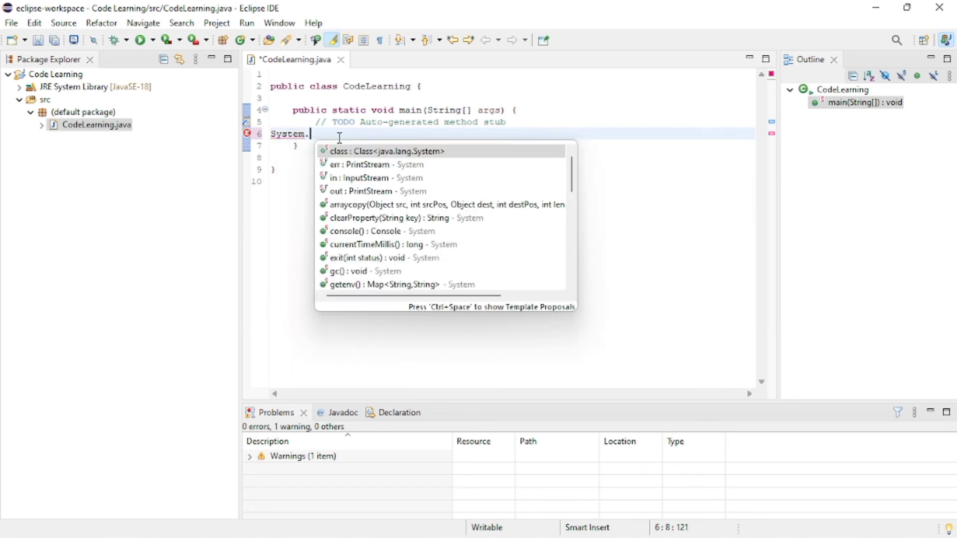
pyautogui.write('ou')
pyautogui.press('Return')
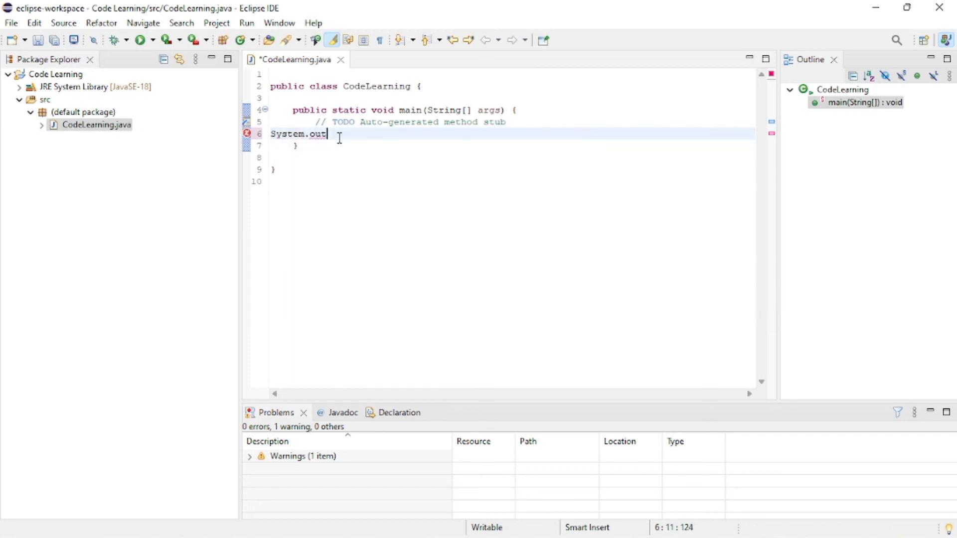
pyautogui.write('.')
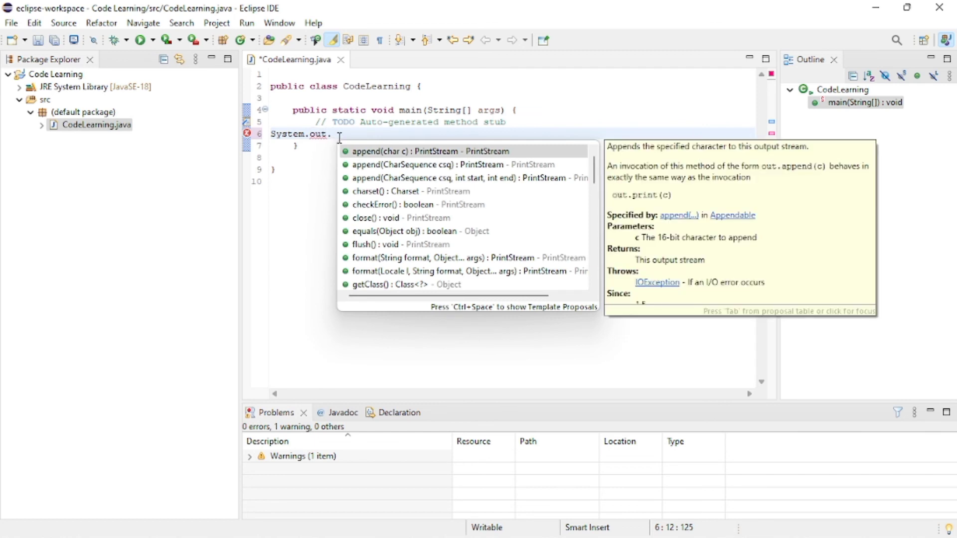
pyautogui.write('pr')
pyautogui.press('Return')
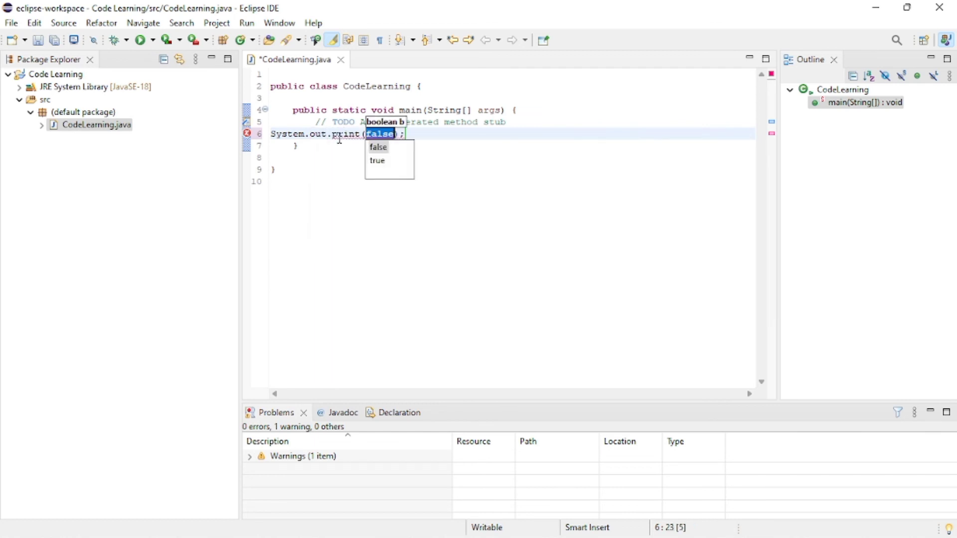
# Step: Replace the print statement's placeholder argument with the string "Code Learning"
pyautogui.write('"')
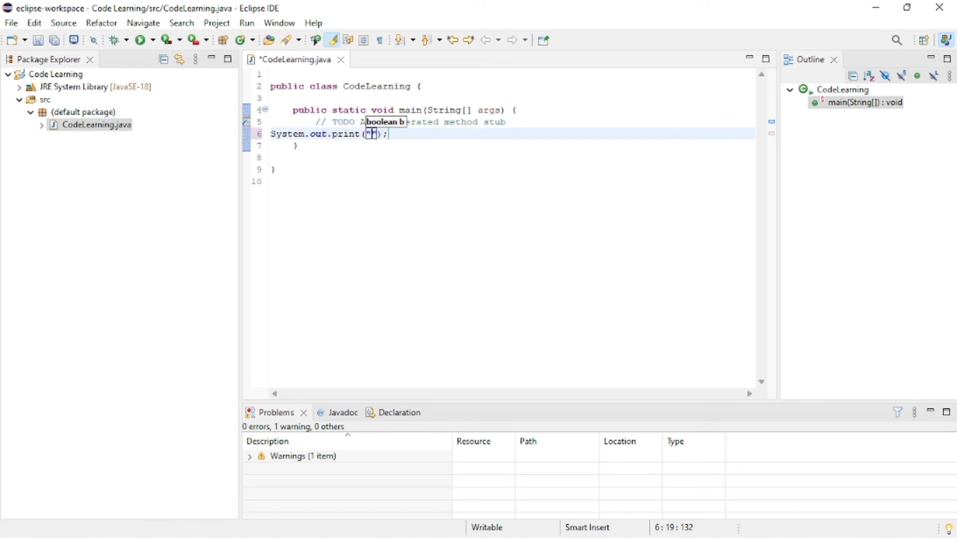
pyautogui.write('Code L')
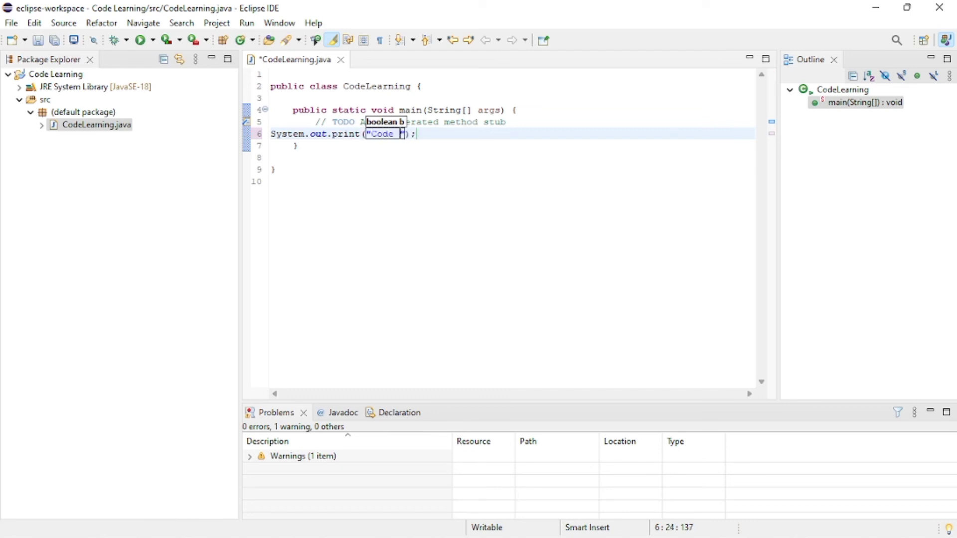
pyautogui.write('earnin')
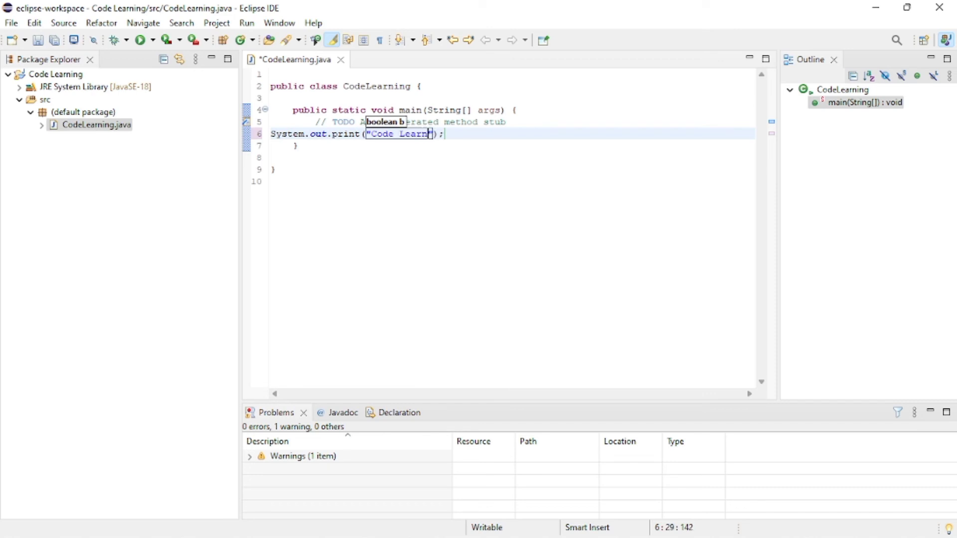
pyautogui.write('g')
pyautogui.click(422, 182)
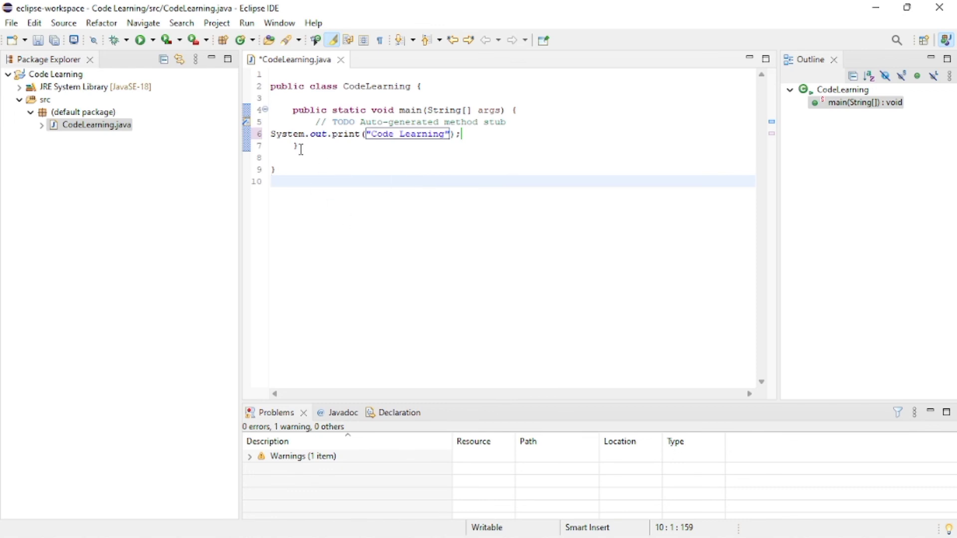
# Step: Run the CodeLearning program, saving CodeLearning.java before launch, and check its console output
pyautogui.click(144, 43)
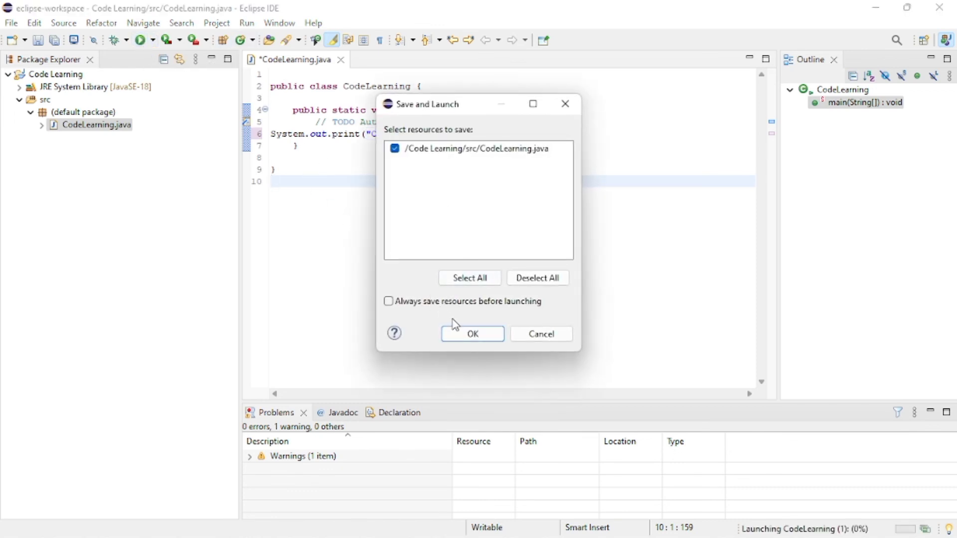
pyautogui.click(473, 337)
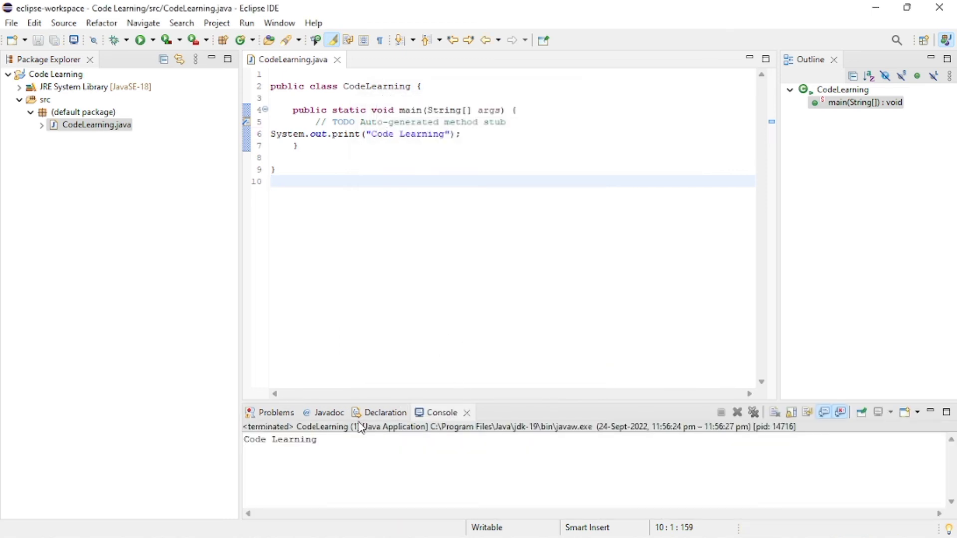
pyautogui.click(324, 443)
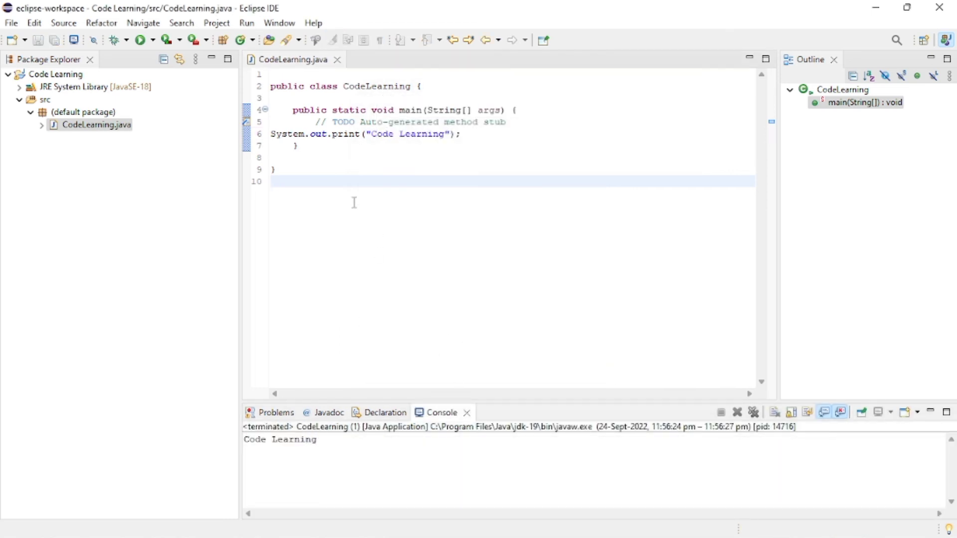
# Step: Copy the System.out.print("Code Learning"); line and paste it three times on new lines directly below the original
pyautogui.moveTo(468, 134); pyautogui.dragTo(269, 137)
pyautogui.hotkey('ctrl', 'c')
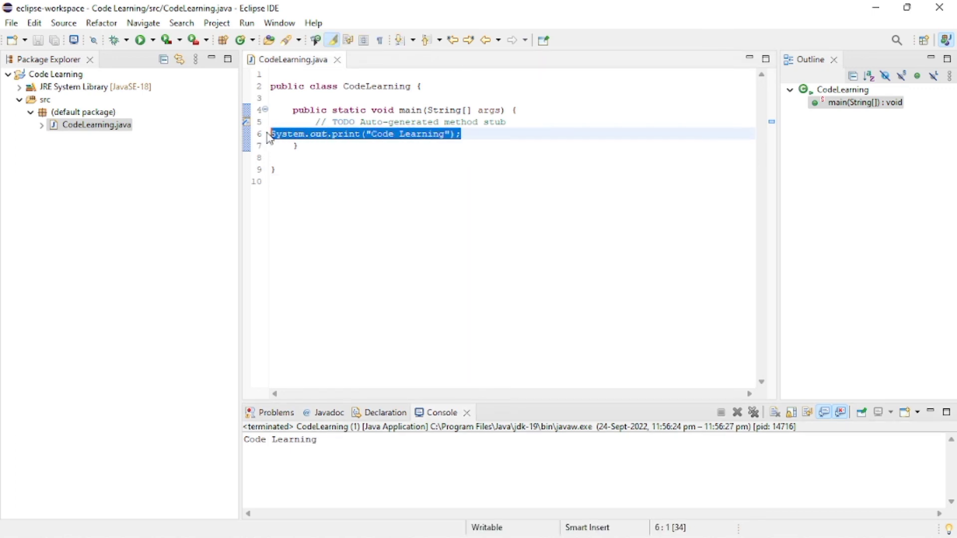
pyautogui.click(513, 139)
pyautogui.press('Return')
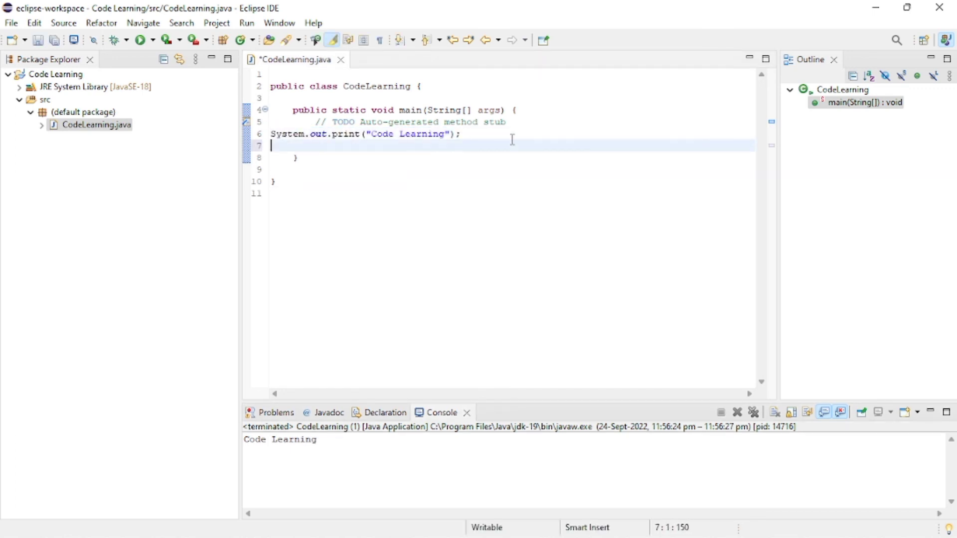
pyautogui.hotkey('ctrl', 'v')
pyautogui.press('Return')
pyautogui.write('v')
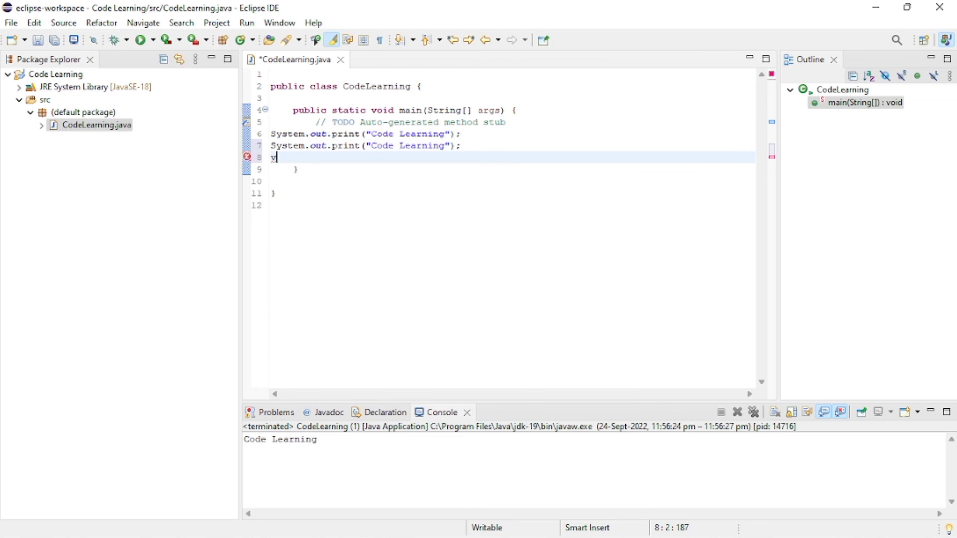
pyautogui.press('BackSpace')
pyautogui.hotkey('ctrl', 'v')
pyautogui.press('Return')
pyautogui.hotkey('ctrl', 'v')
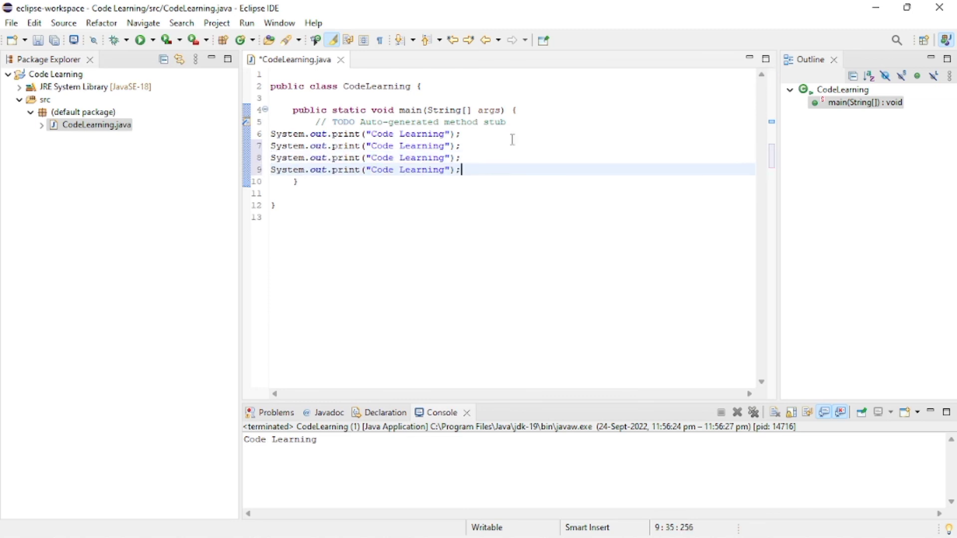
# Step: Save the edited CodeLearning.java and run the program again with the added print statements
pyautogui.click(143, 42)
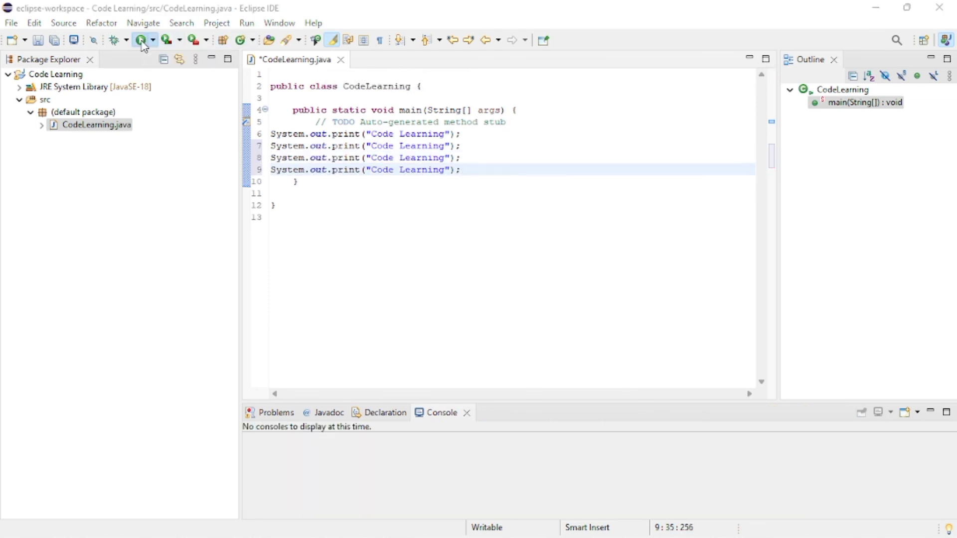
pyautogui.click(464, 336)
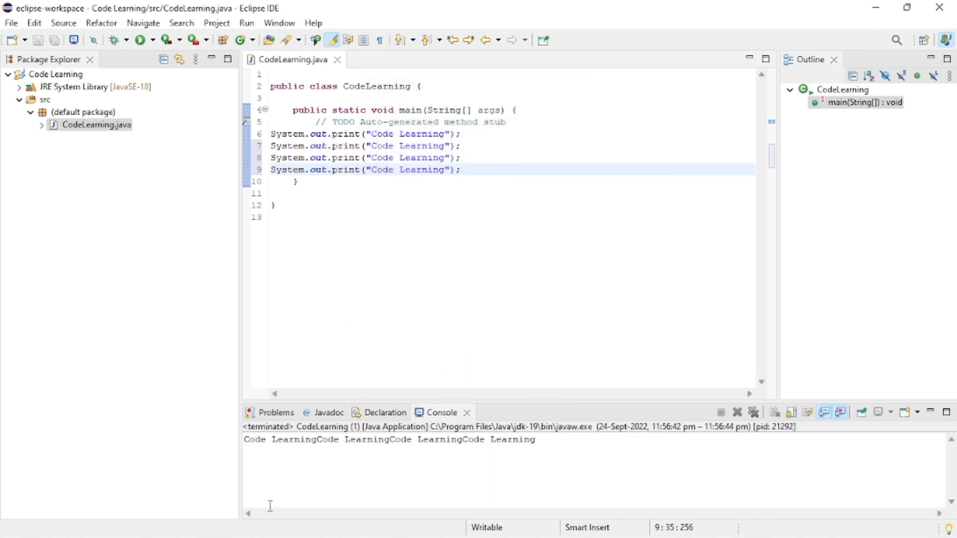